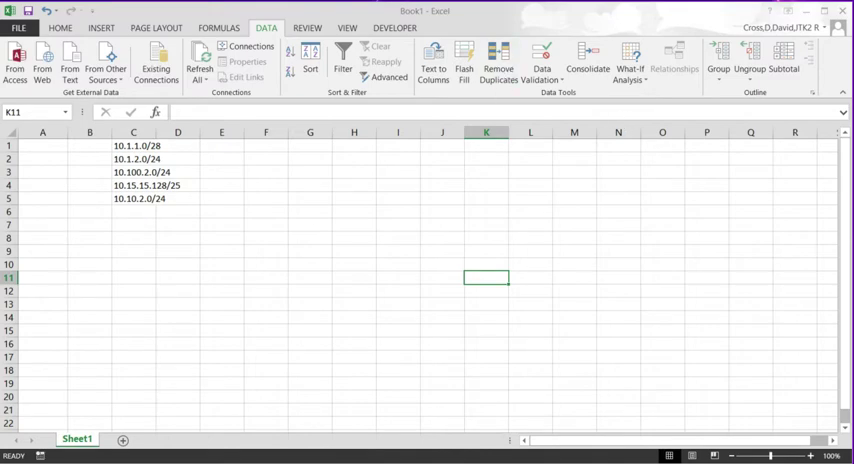
# Inspect the CIDR-splitting If InStr block in IPToInt, then close the Module1 code window.
pyautogui.hotkey('alt', 'F11')
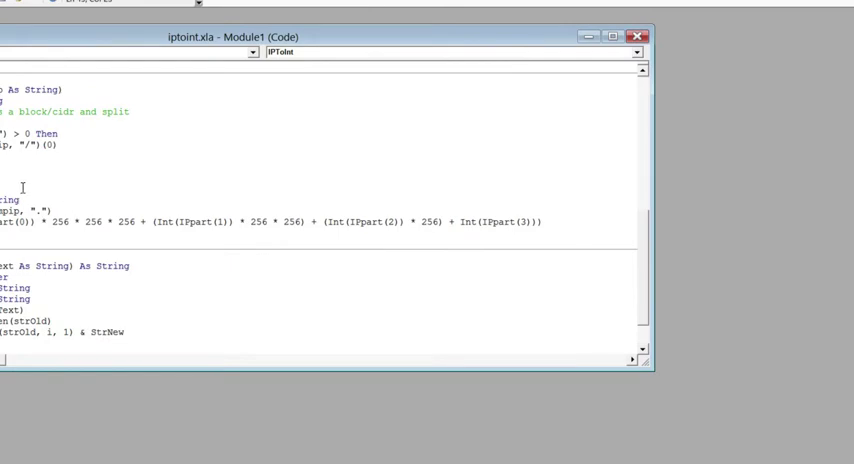
pyautogui.click(21, 199)
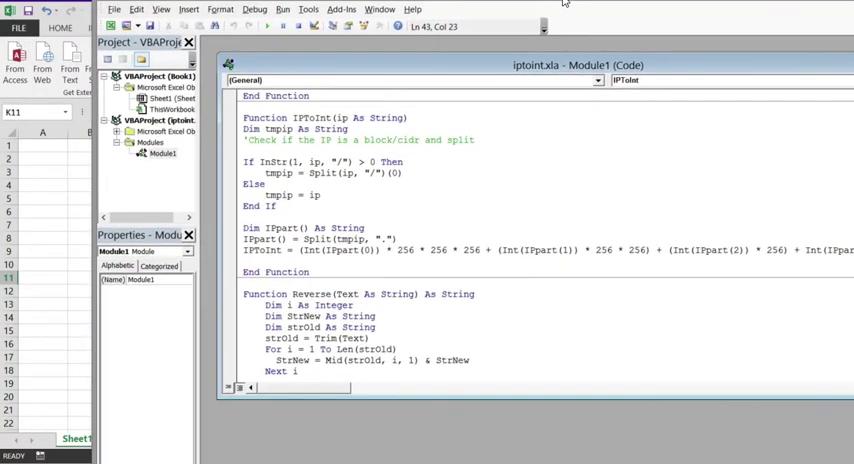
pyautogui.moveTo(318, 210)
pyautogui.mouseDown()
pyautogui.moveTo(283, 167)
pyautogui.moveTo(243, 163)
pyautogui.mouseUp()
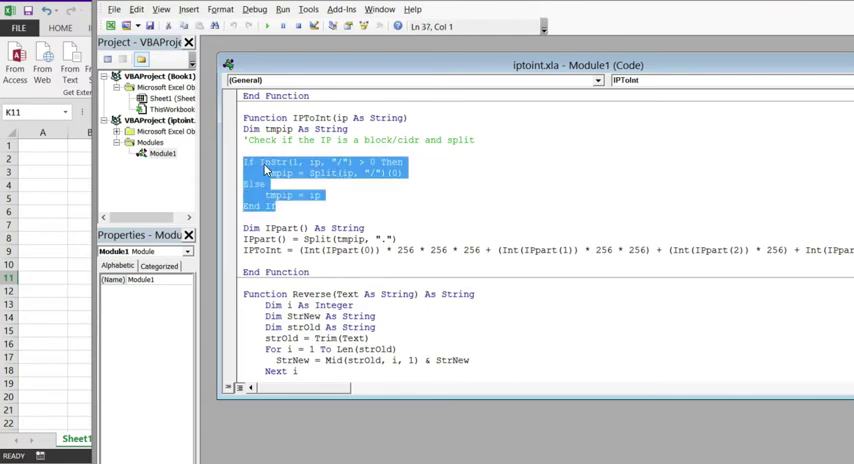
pyautogui.click(361, 174)
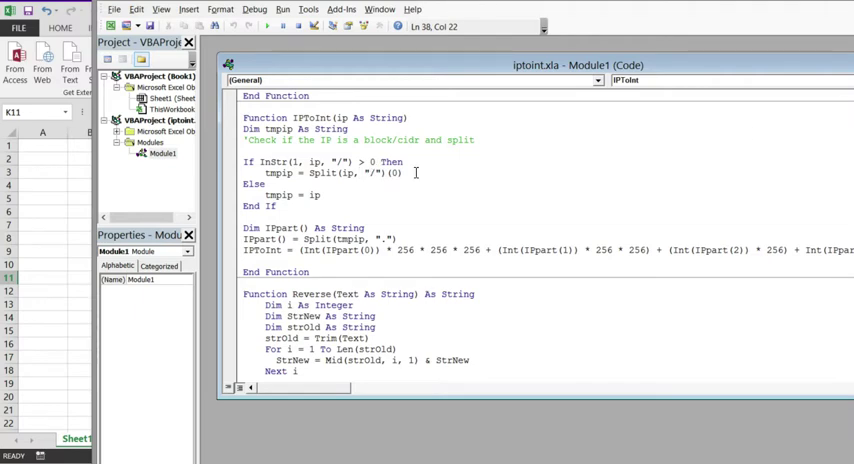
pyautogui.hotkey('ctrl', 'F4')
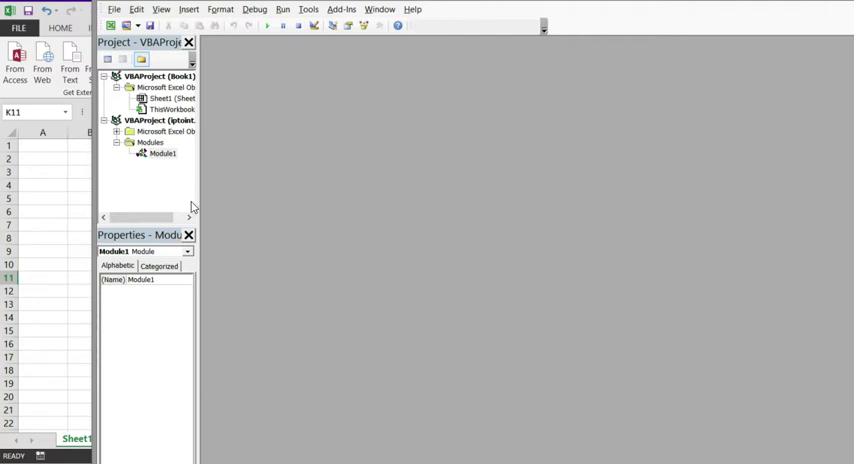
# Enter =IPToInt(C1) in A1 and copy it down to A2:A5.
pyautogui.click(42, 172)
pyautogui.click(42, 146)
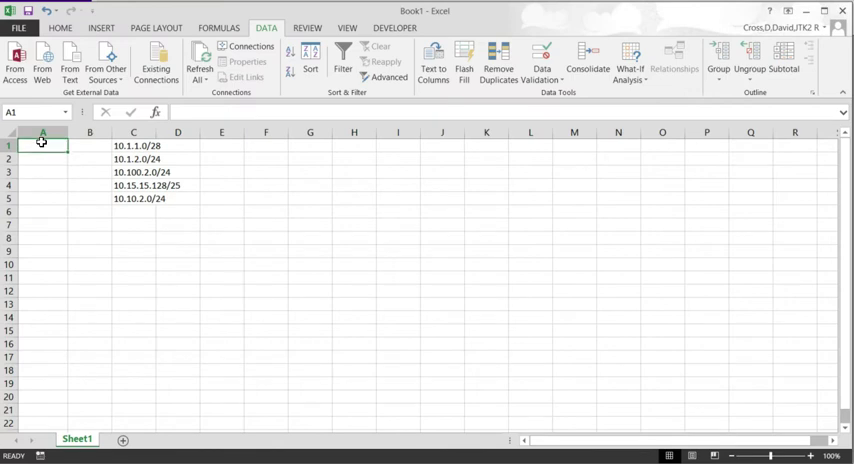
pyautogui.write('=IPToInt(')
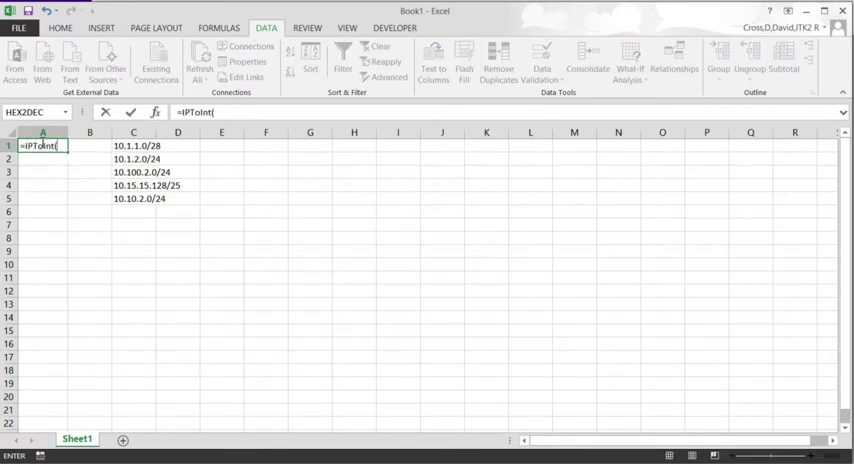
pyautogui.write('c1)')
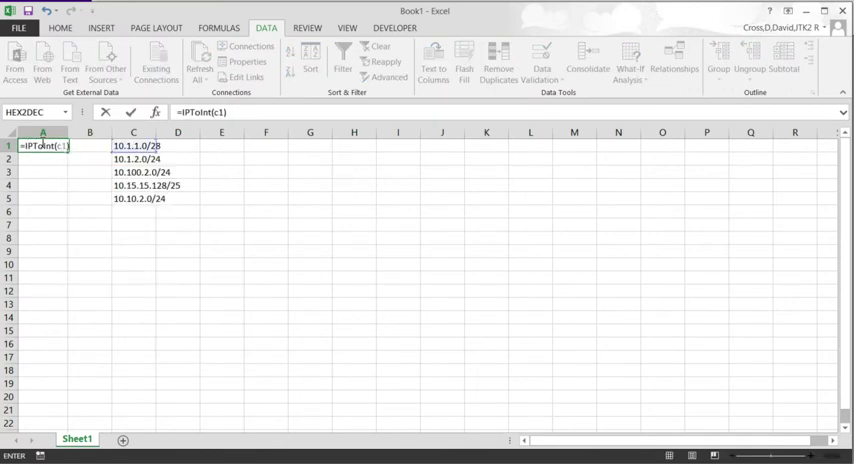
pyautogui.press('Return')
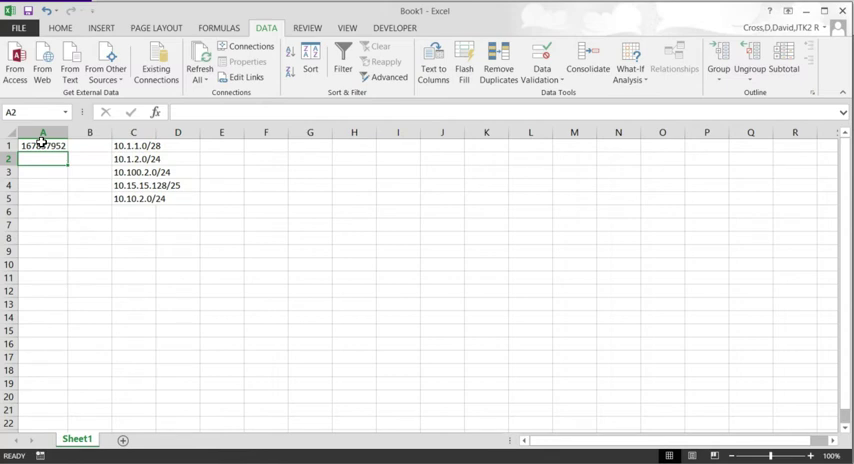
pyautogui.click(43, 145)
pyautogui.hotkey('ctrl', 'c')
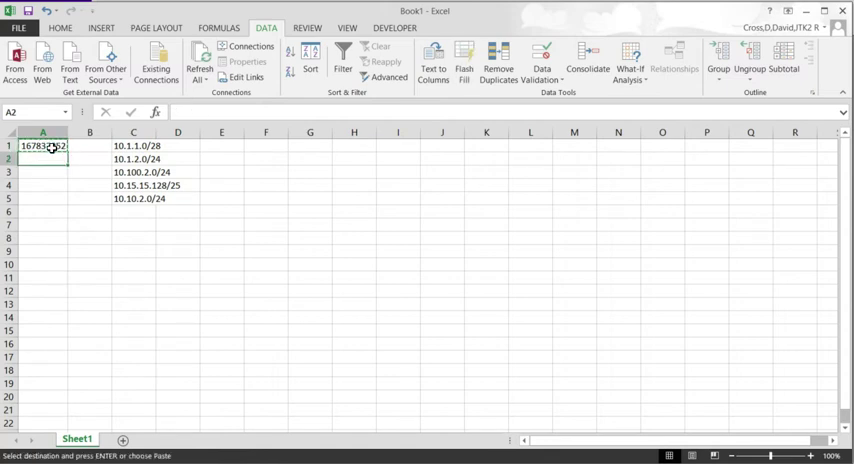
pyautogui.moveTo(43, 159); pyautogui.dragTo(43, 198)
pyautogui.hotkey('ctrl', 'v')
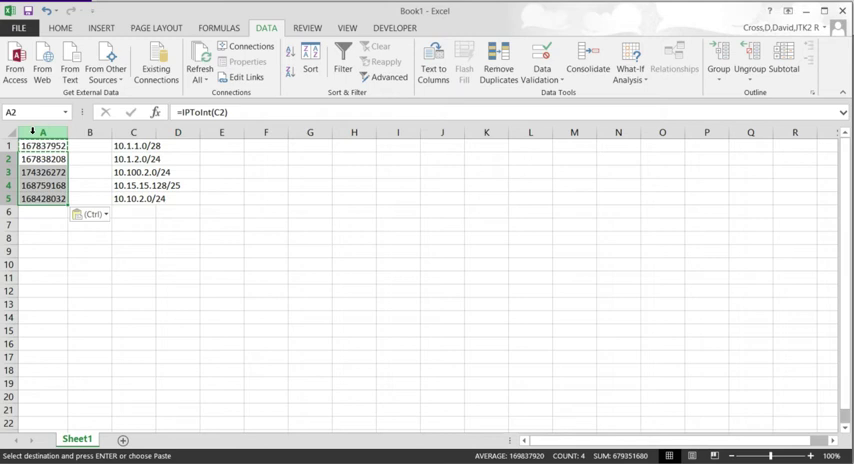
# Sort the whole sheet ascending (A to Z) by column A.
pyautogui.click(9, 132)
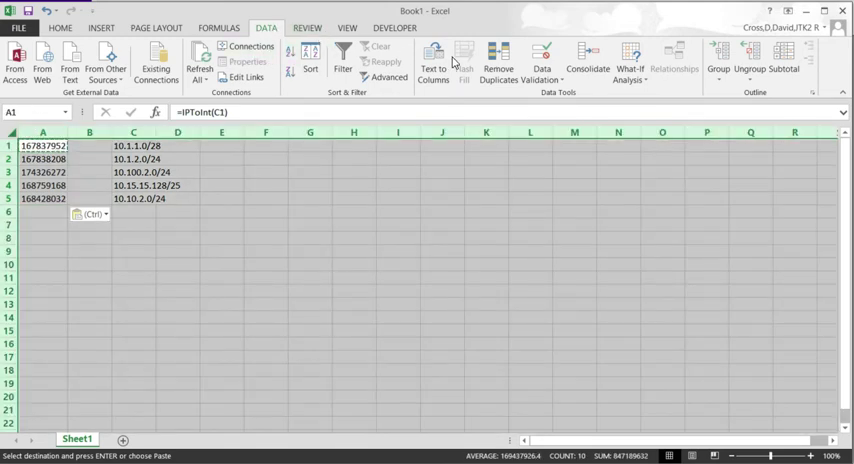
pyautogui.click(310, 62)
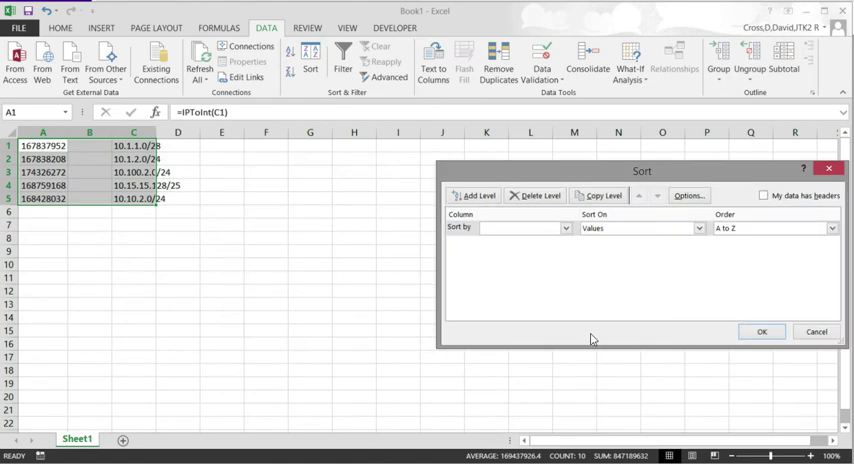
pyautogui.click(566, 228)
pyautogui.click(520, 240)
pyautogui.click(761, 331)
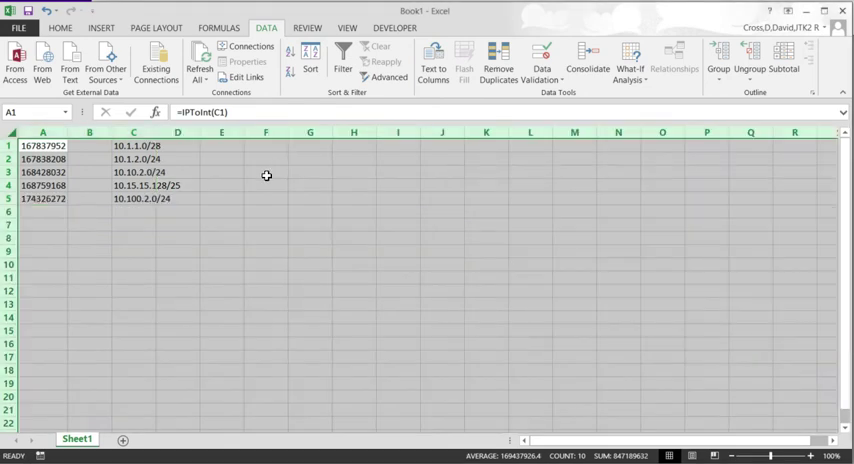
pyautogui.click(177, 145)
pyautogui.moveTo(177, 145); pyautogui.dragTo(165, 181)
pyautogui.click(172, 236)
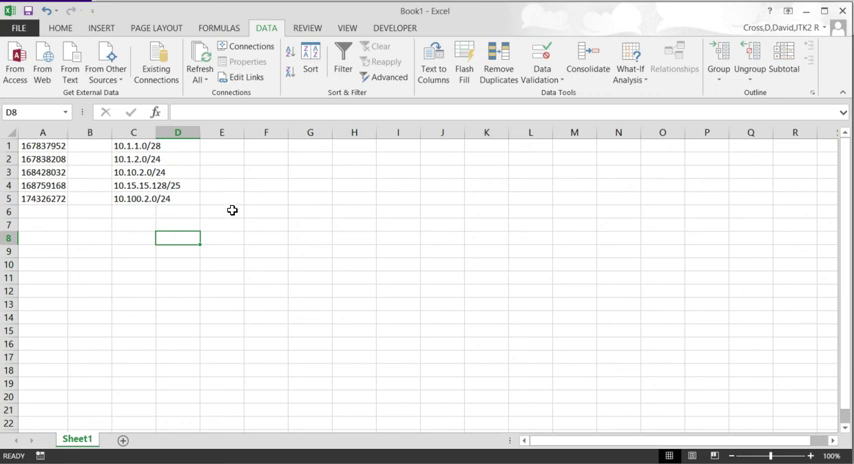
pyautogui.click(183, 198)
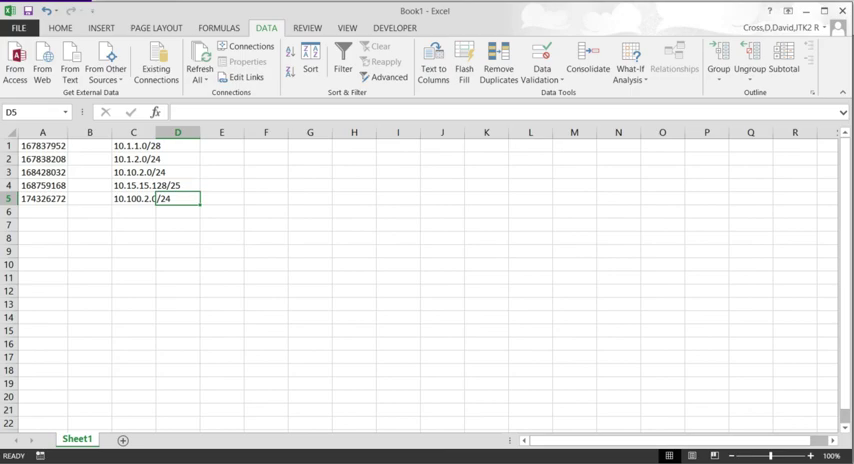